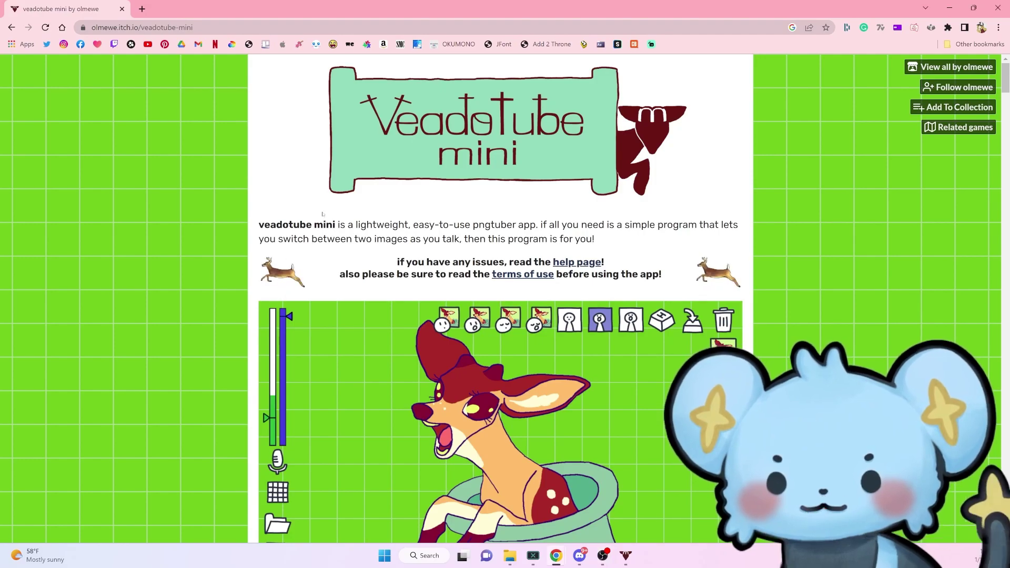
- Download the veadotube mini 1.4 Windows 64-bit zip from itch.io, skipping payment
scroll(431, 248, down, 10)
scroll(359, 226, down, 2)
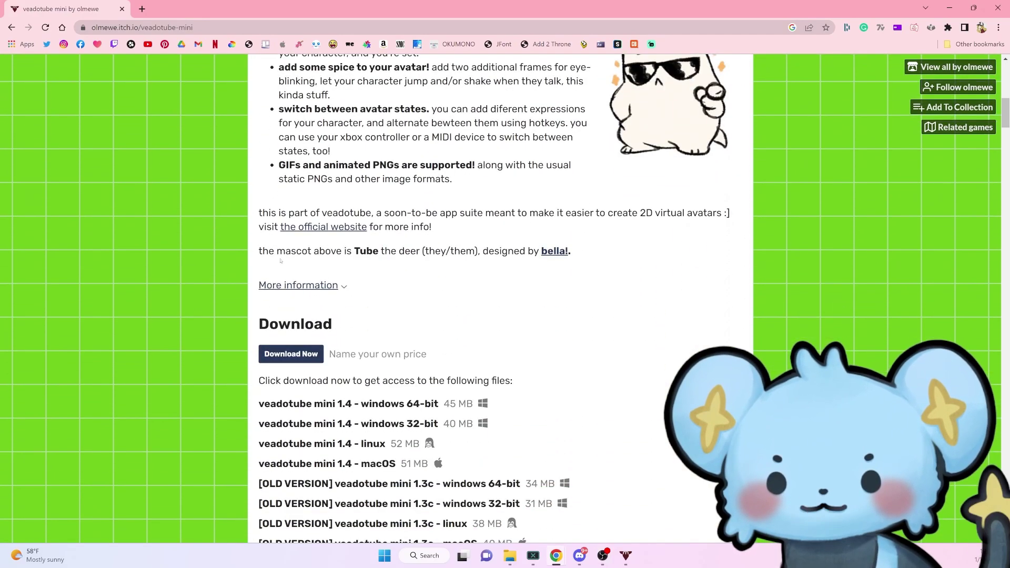
click(305, 359)
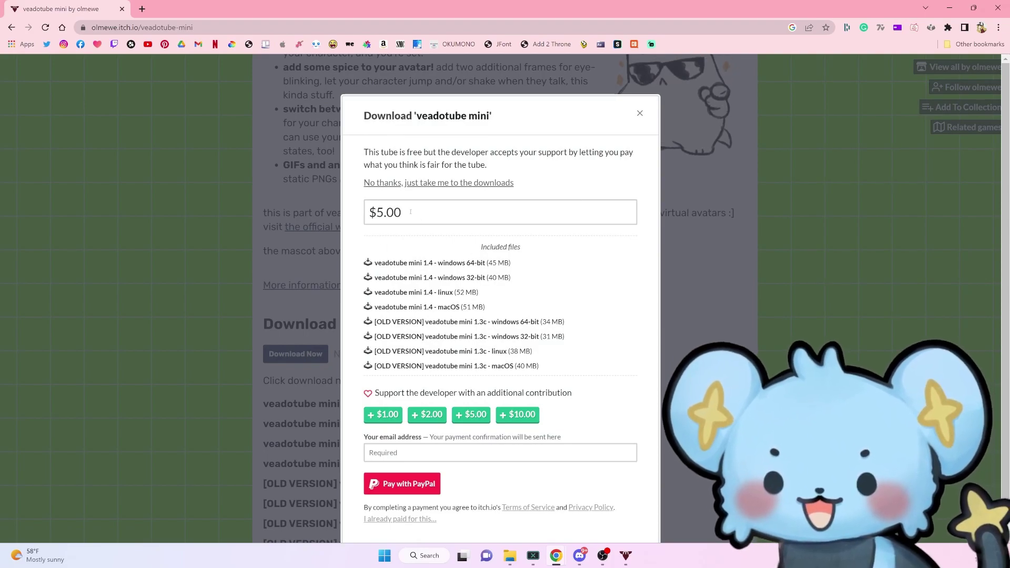
click(386, 183)
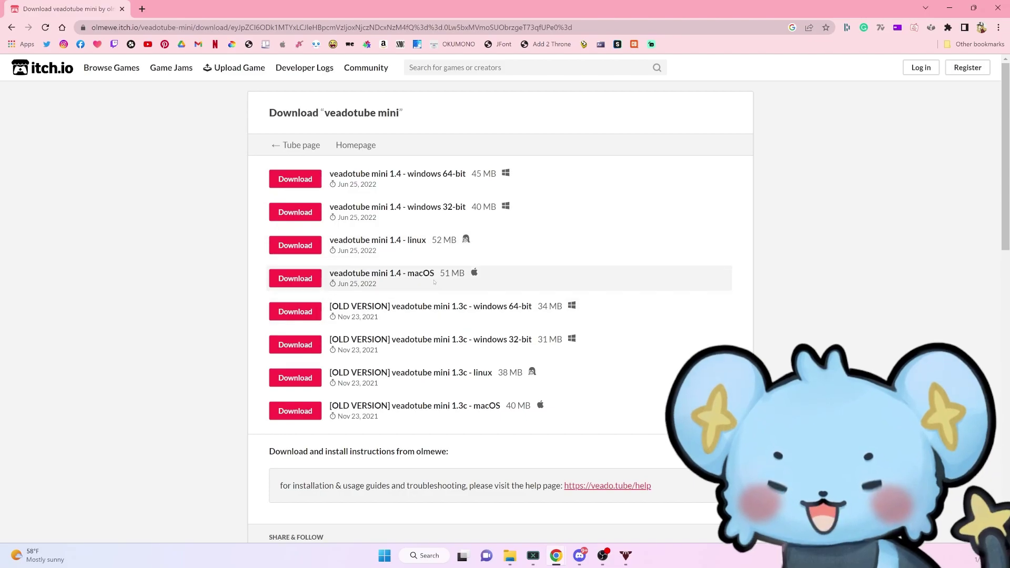
click(308, 179)
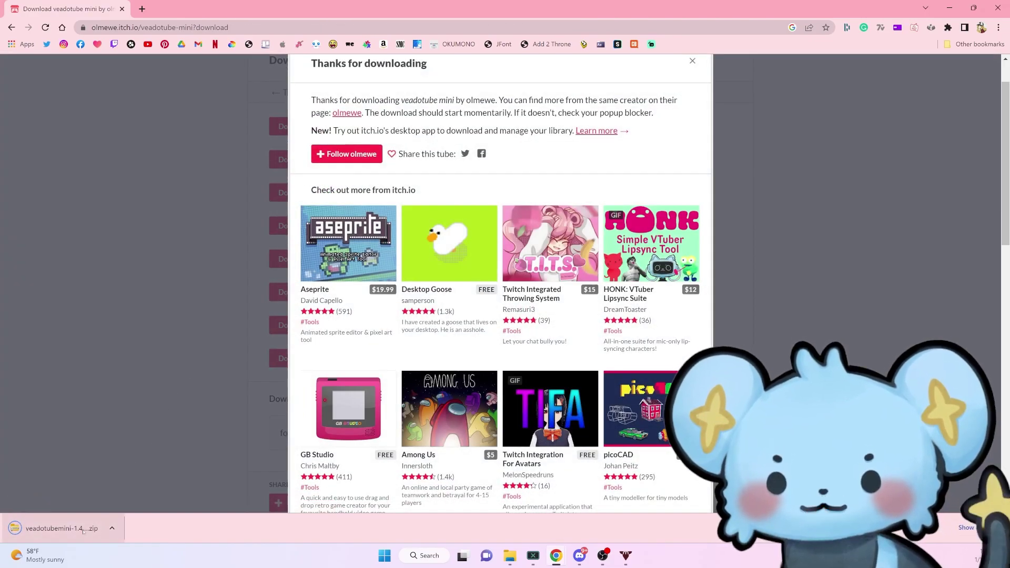
- Extract the veadotube mini folder from the downloaded zip into Documents
click(60, 531)
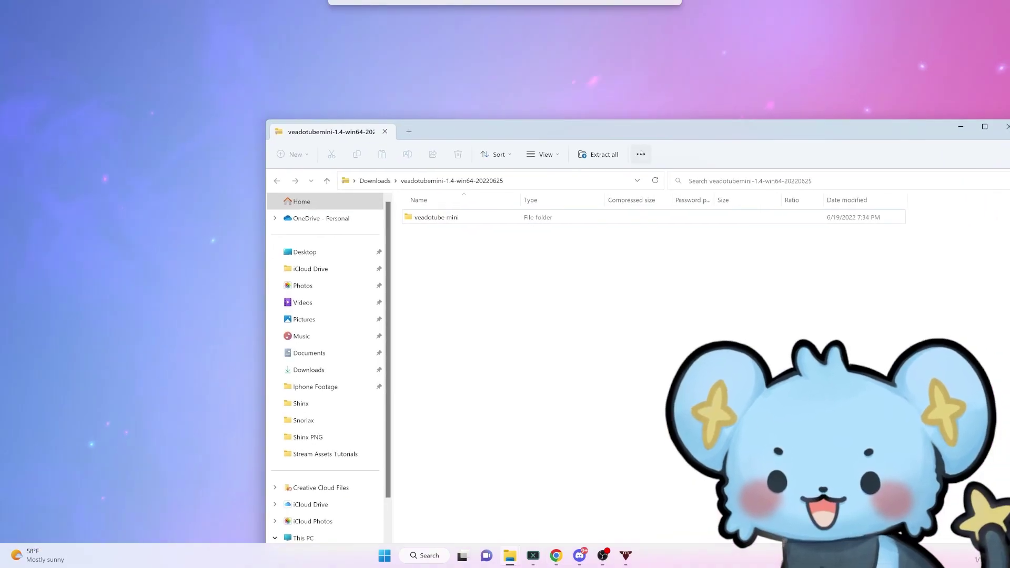
mouse_move(437, 217)
mouse_down()
mouse_move(458, 193)
mouse_move(461, 37)
mouse_up()
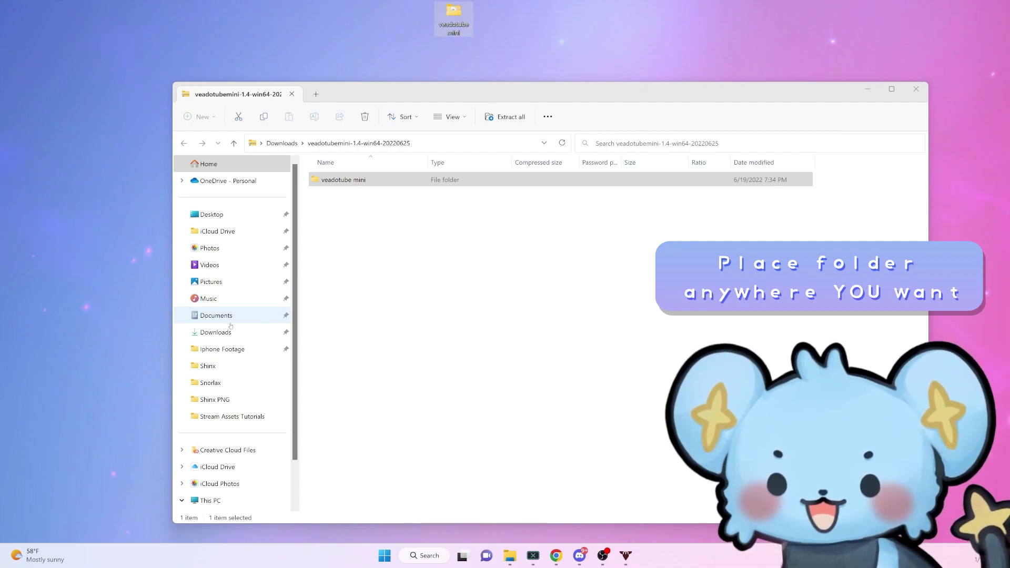
click(236, 320)
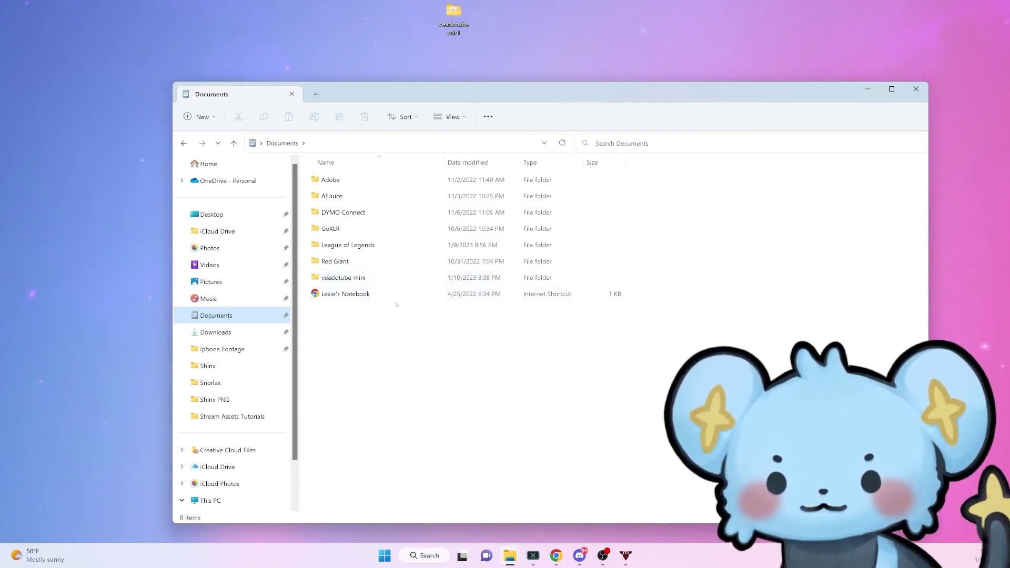
drag(479, 19, 406, 50)
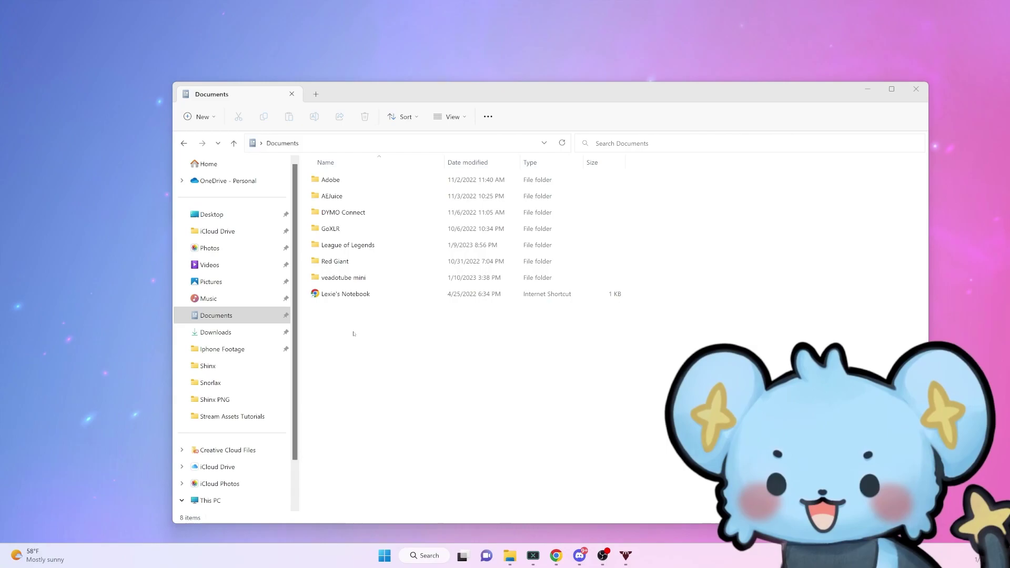
- Open the veadotube mini folder in Documents and launch the veadotube mini app
double_click(350, 280)
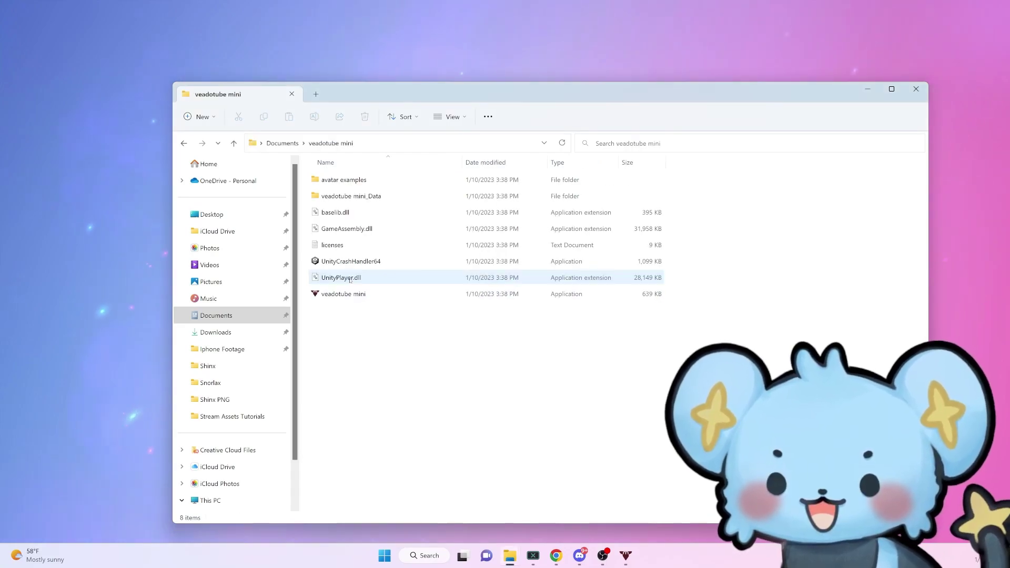
right_click(367, 295)
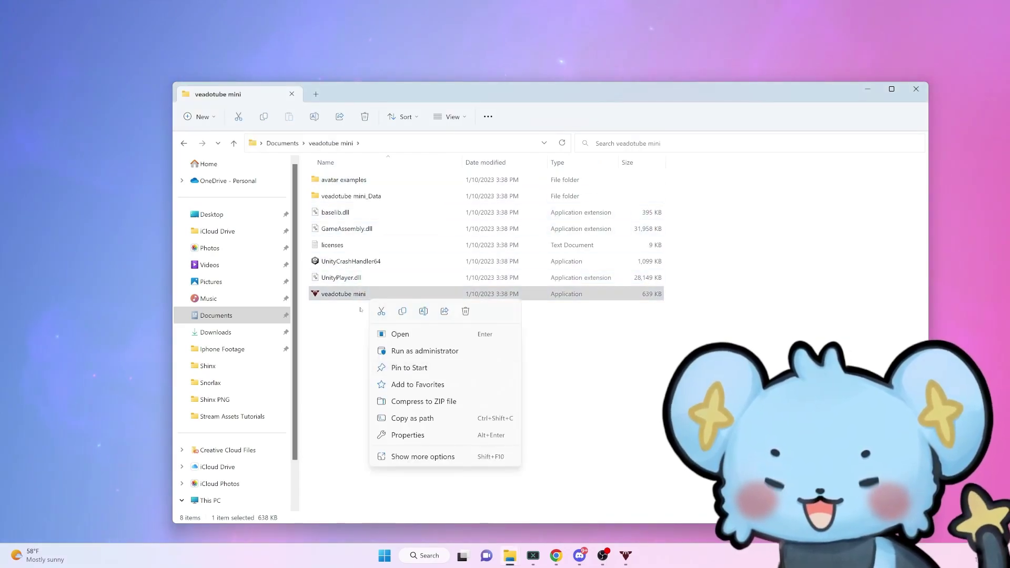
click(430, 372)
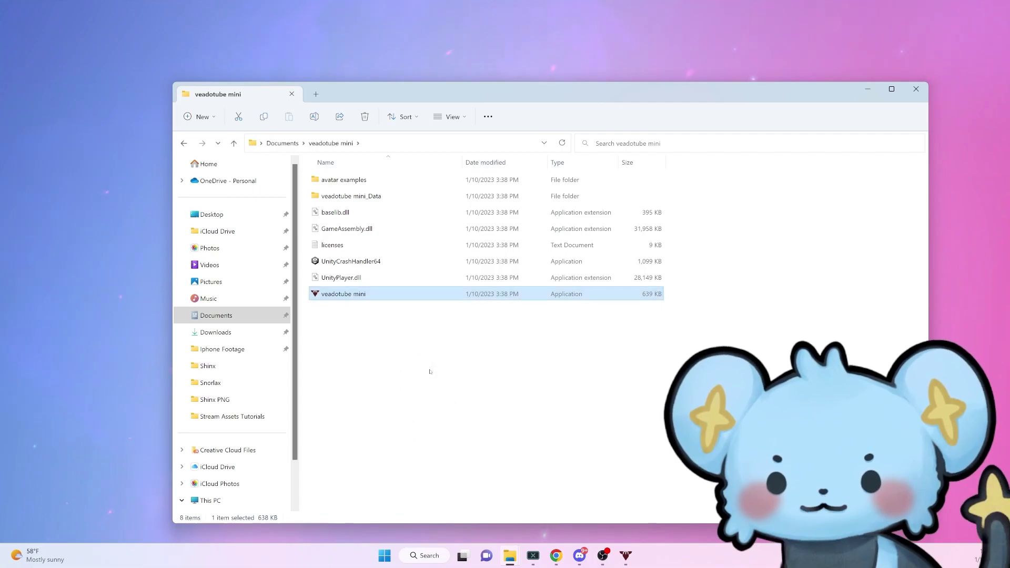
double_click(352, 297)
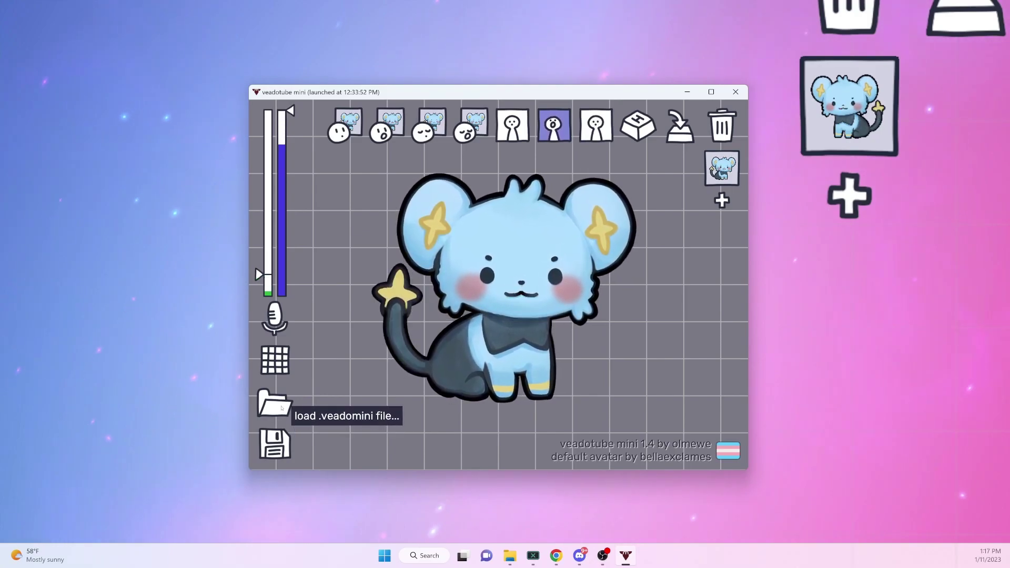
- Load Buneary.veadomini from the Buneary PNG folder as the current avatar
click(282, 409)
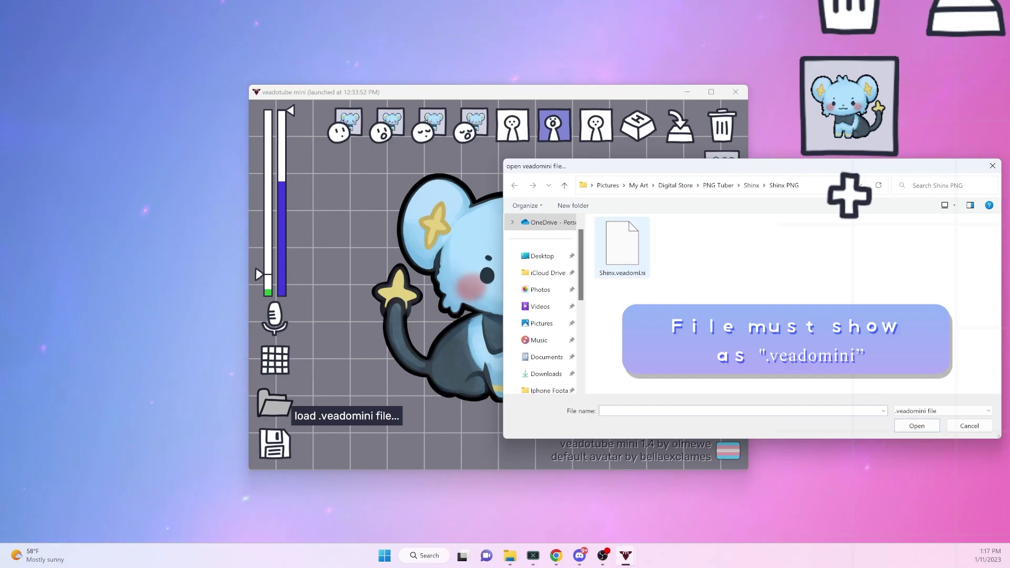
click(626, 245)
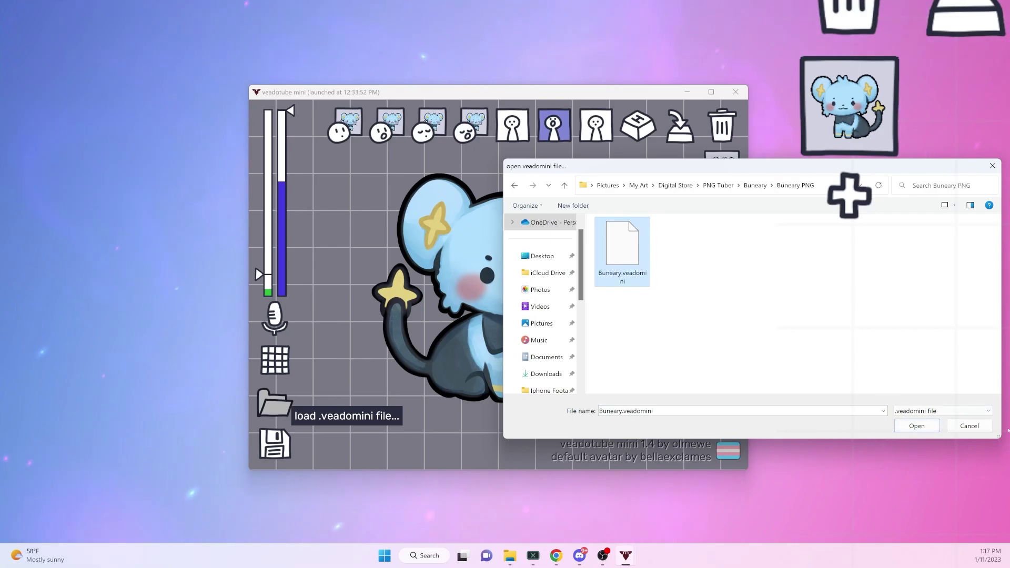
click(933, 426)
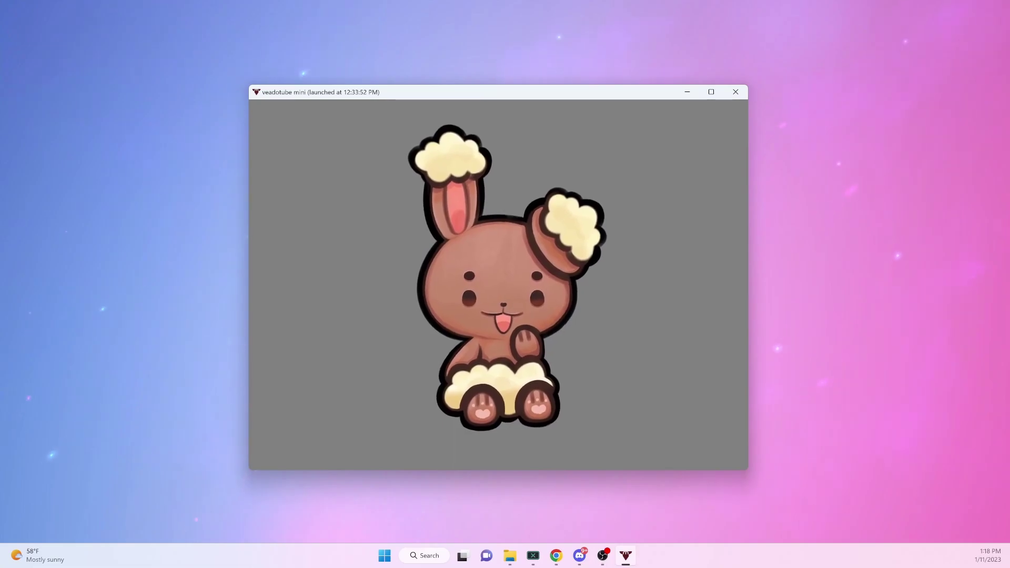
mouse_move(610, 139)
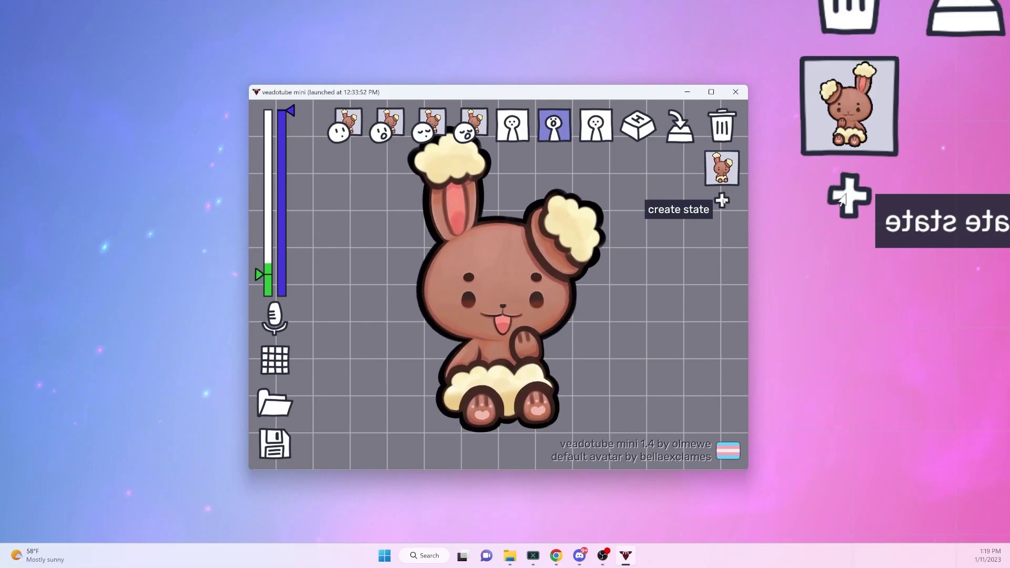
- Add three more avatar states, creating states #2 through #4
click(728, 204)
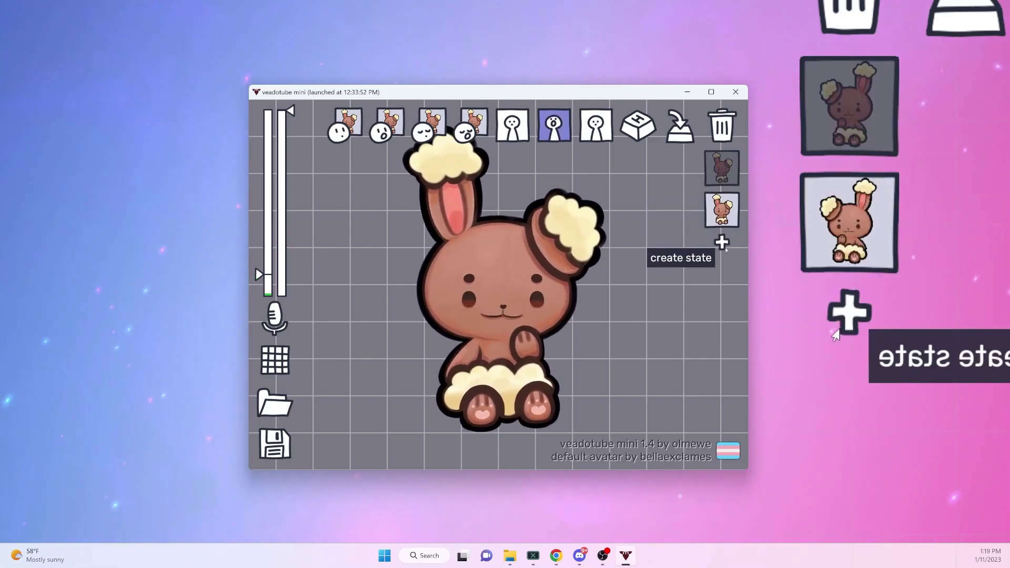
click(727, 250)
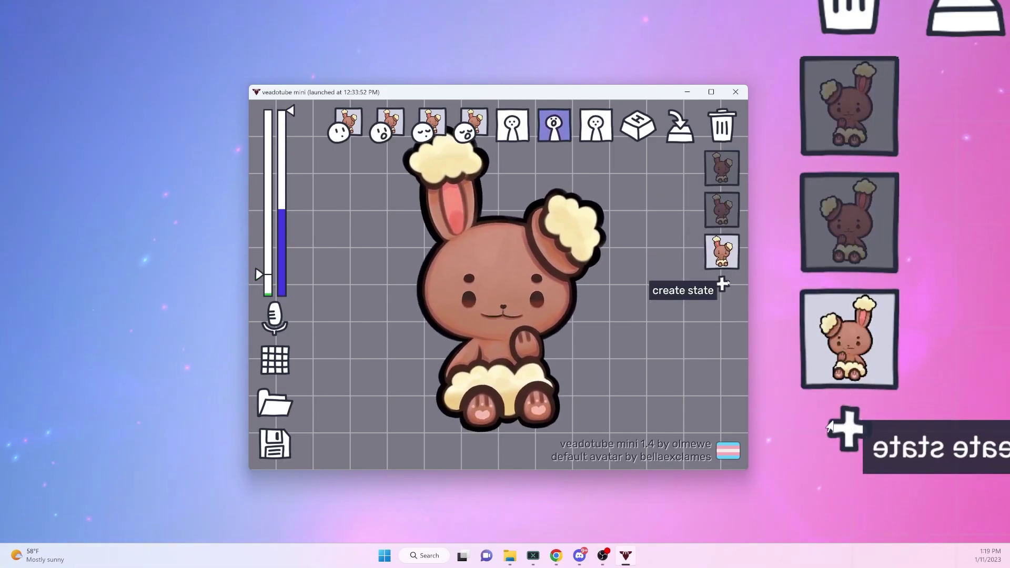
click(722, 284)
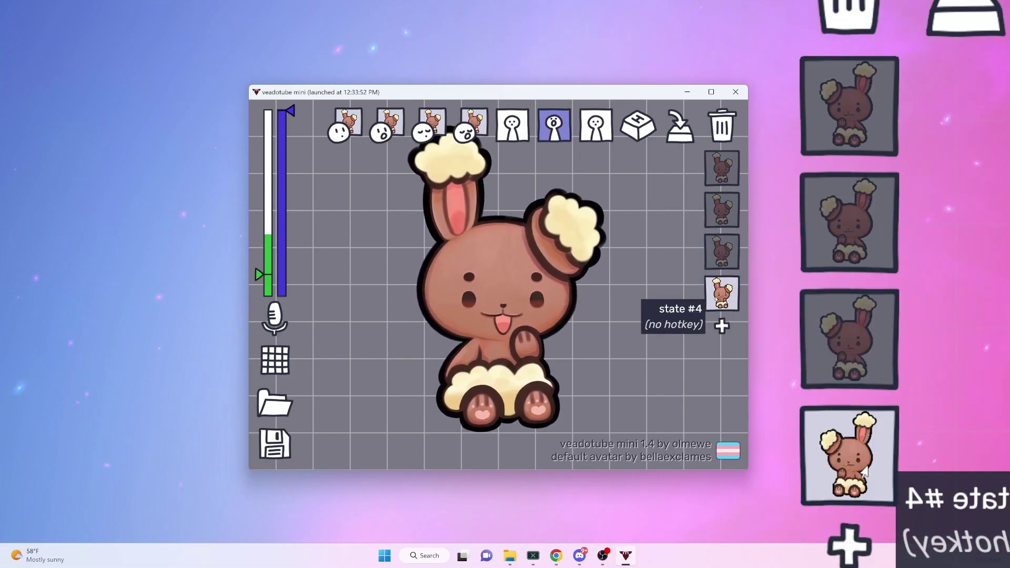
- Assign hotkey U to state #2 and hotkey D to state #3
click(726, 211)
click(643, 123)
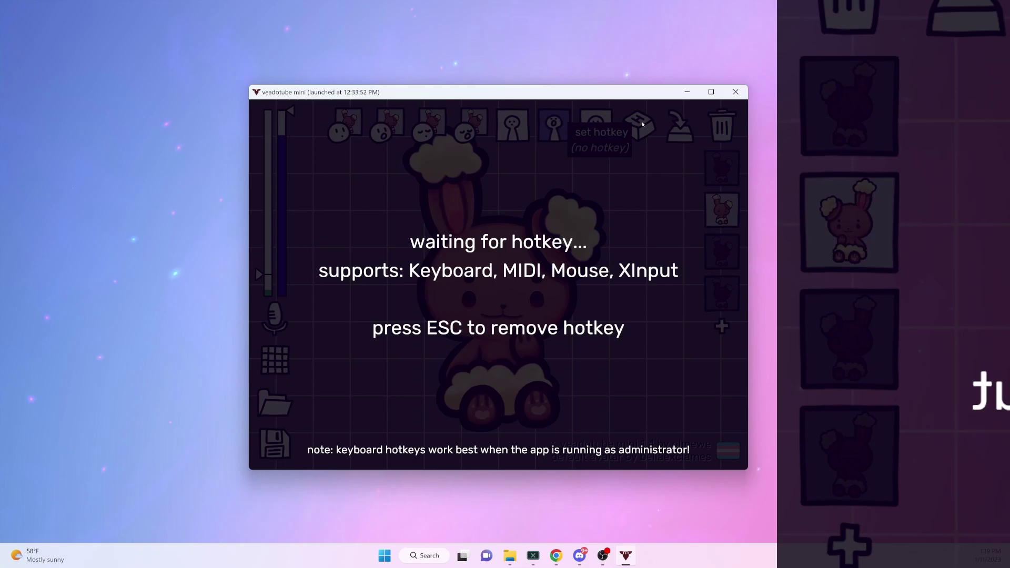
key(u)
click(721, 252)
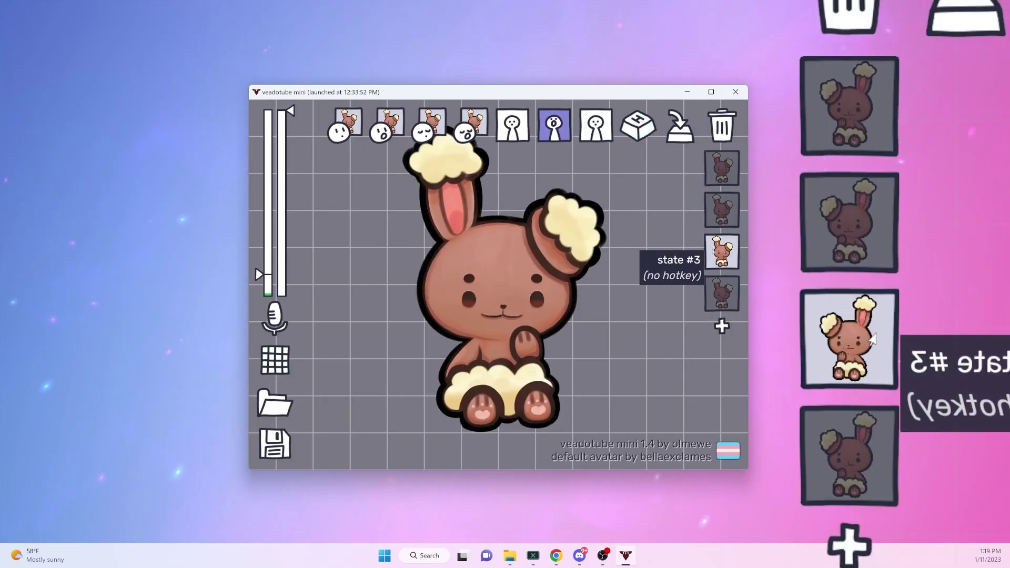
click(642, 126)
key(d)
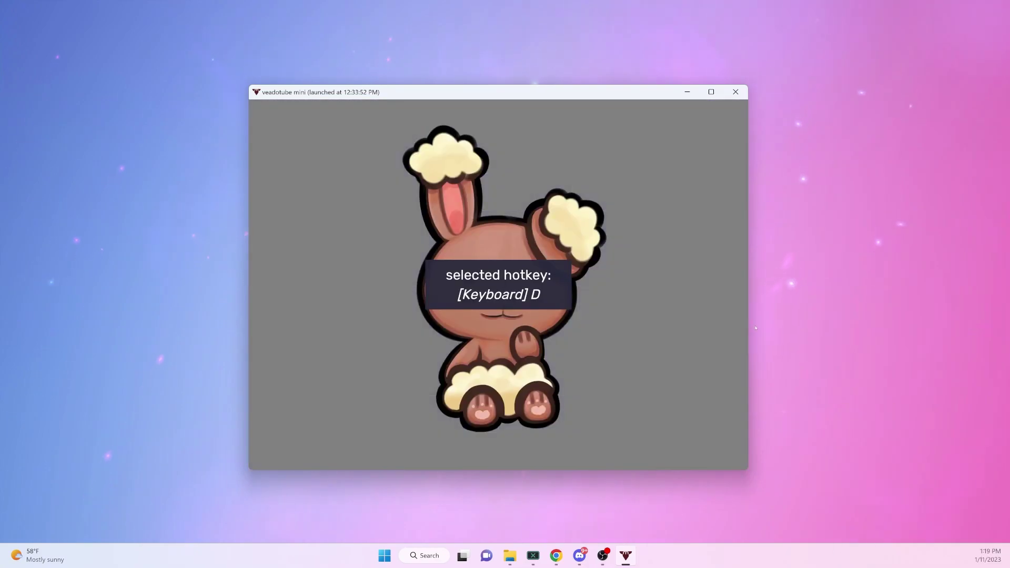
- Test the U and D hotkeys by toggling the avatar between states #2 and #3
key(u)
key(d)
key(u)
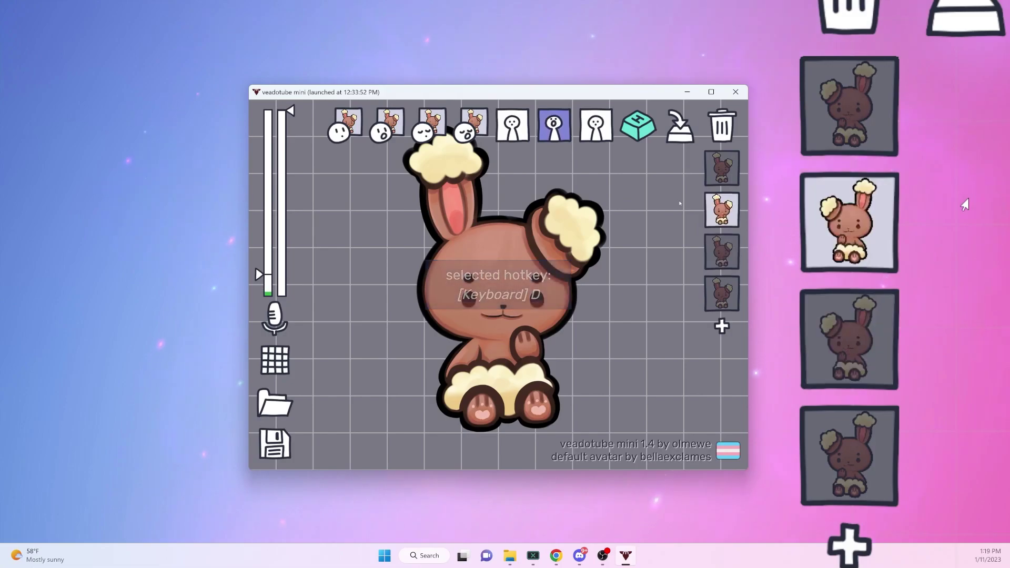
key(d)
key(u)
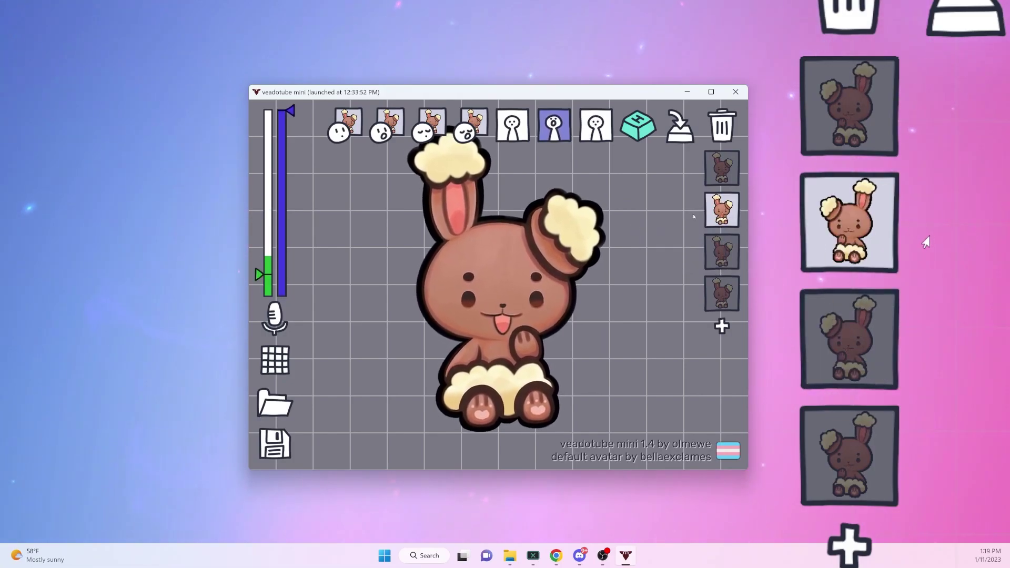
key(d)
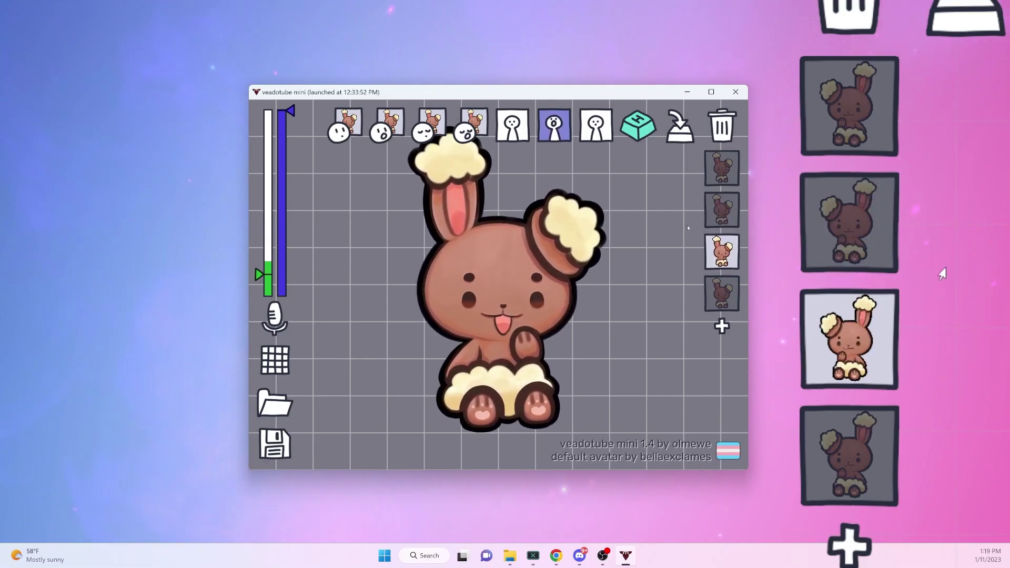
key(u)
key(d)
key(u)
key(d)
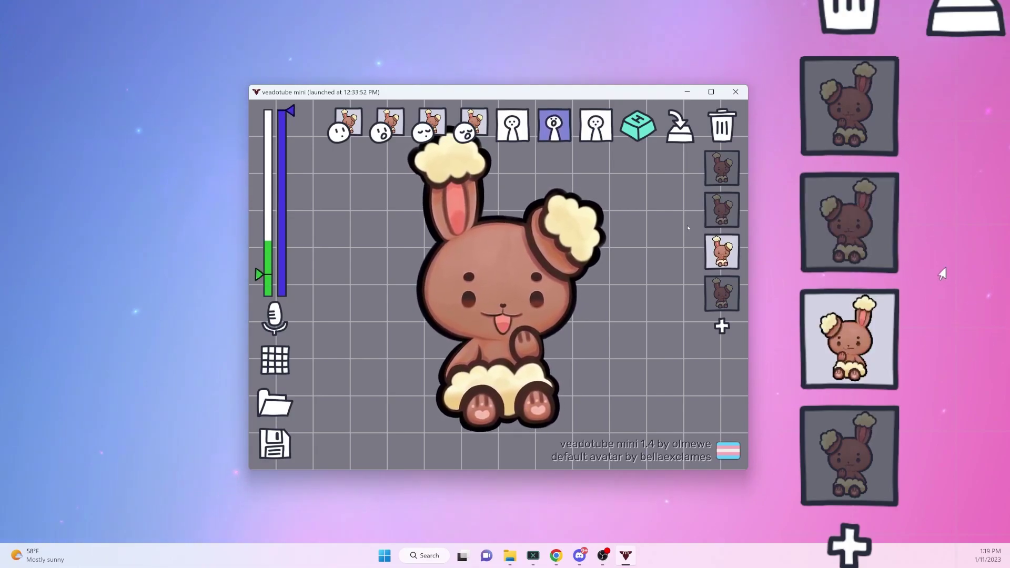
key(u)
key(d)
key(u)
key(d)
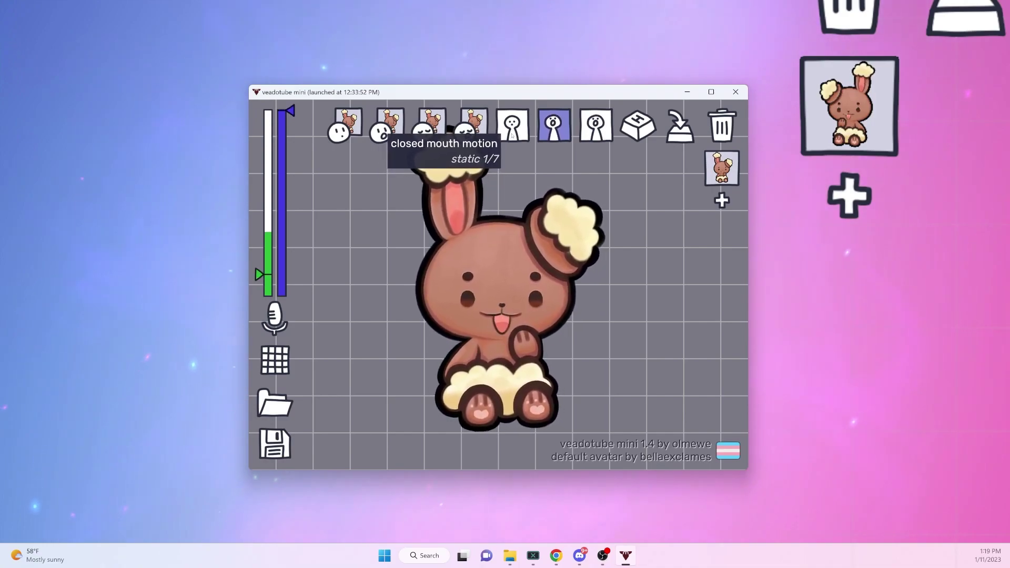
- Switch the closed-mouth motion from static to sliding (2/7)
click(512, 135)
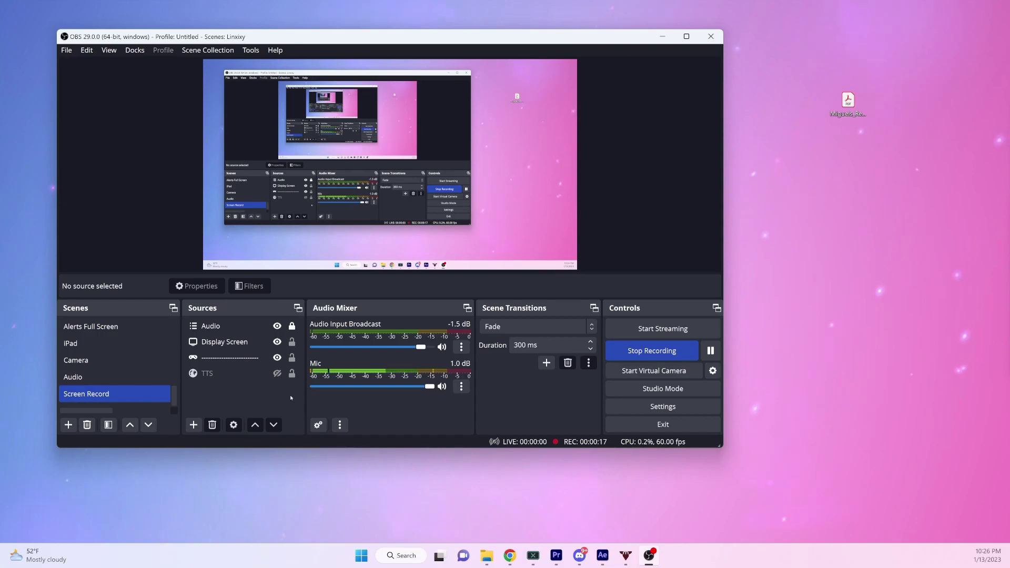
- Add a new Game Capture source named PNG
click(193, 425)
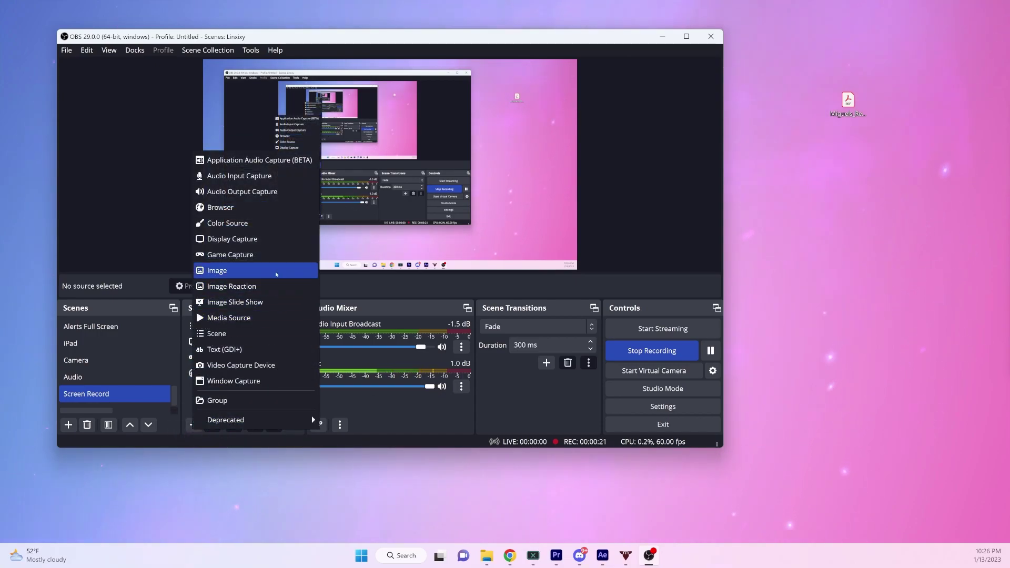
click(257, 255)
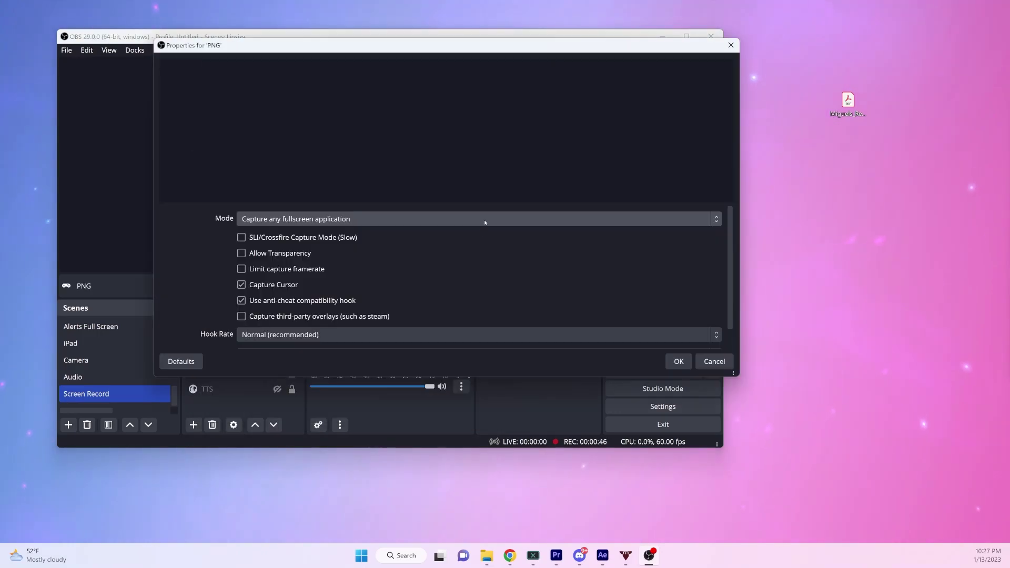
click(485, 220)
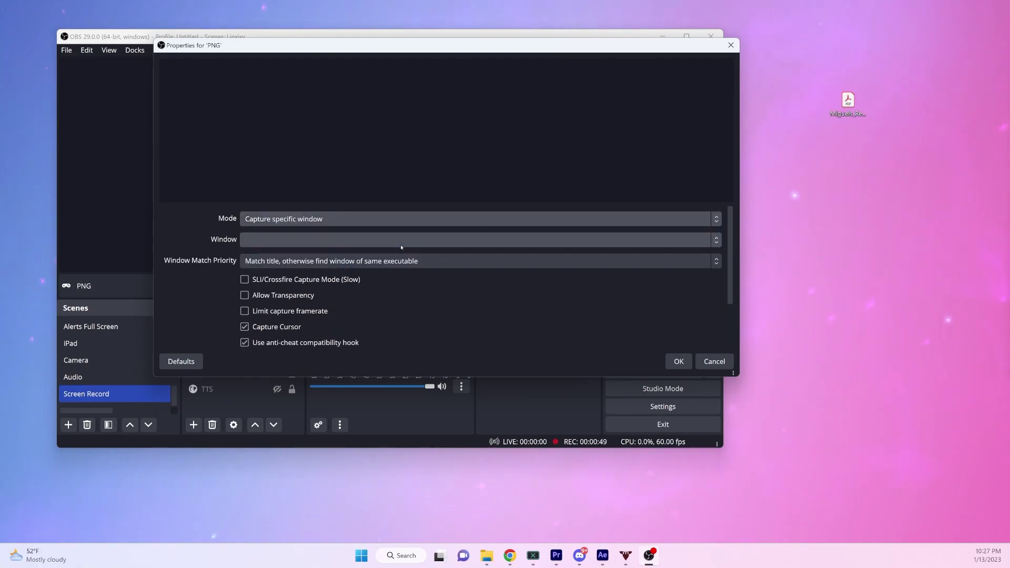
- Set the PNG source to capture the veadotube mini window with transparency allowed
click(356, 242)
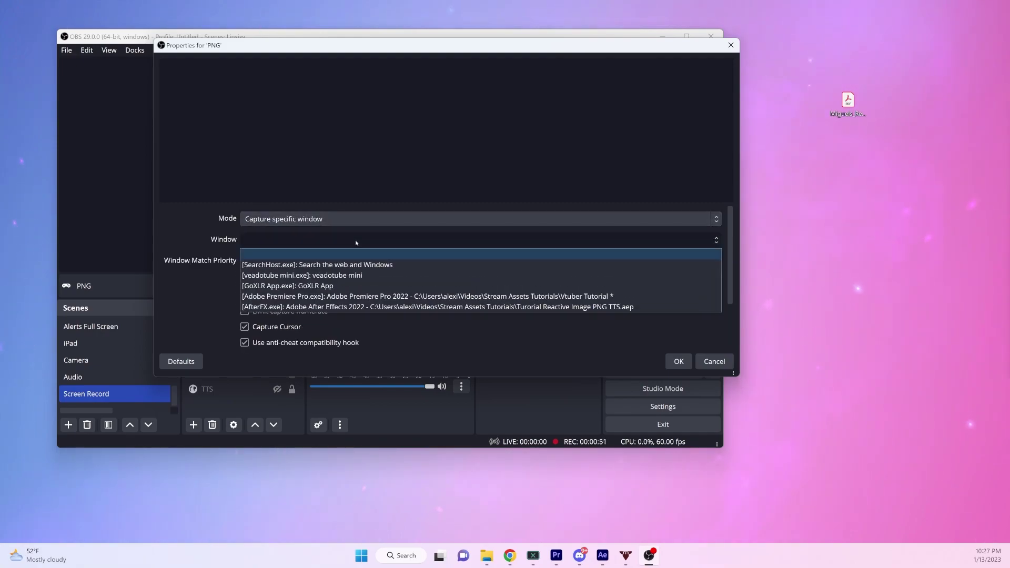
click(351, 275)
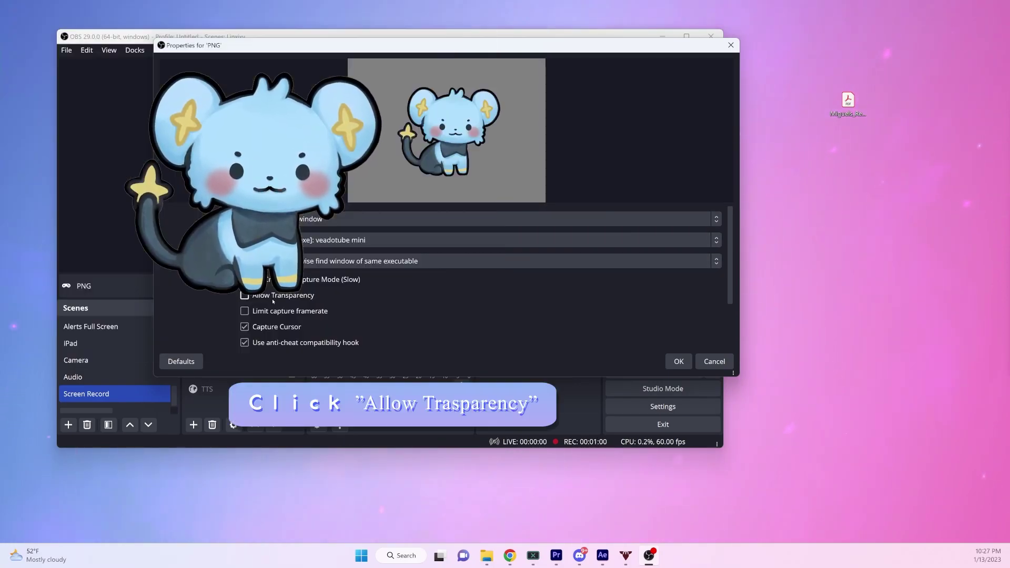
click(244, 296)
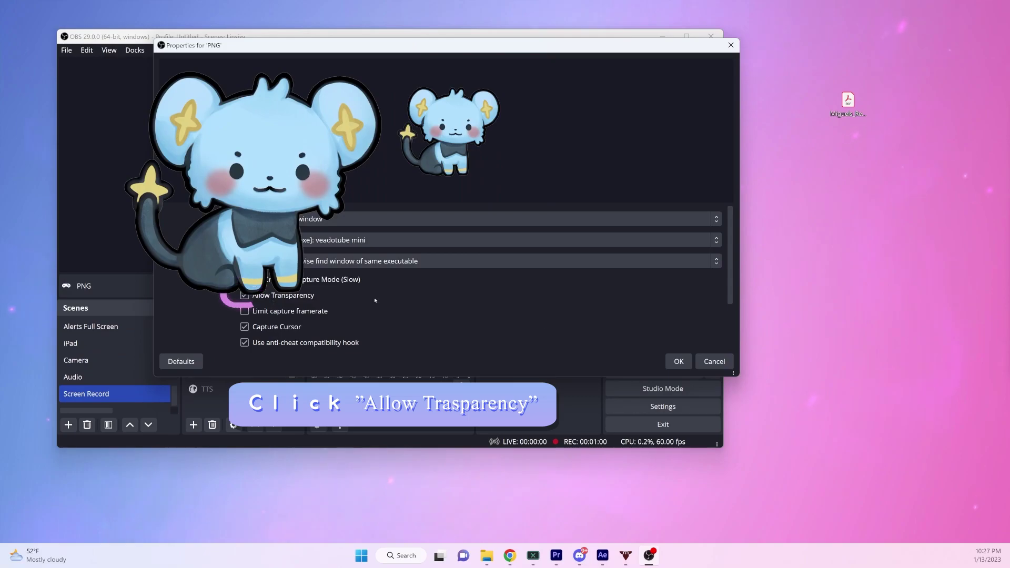